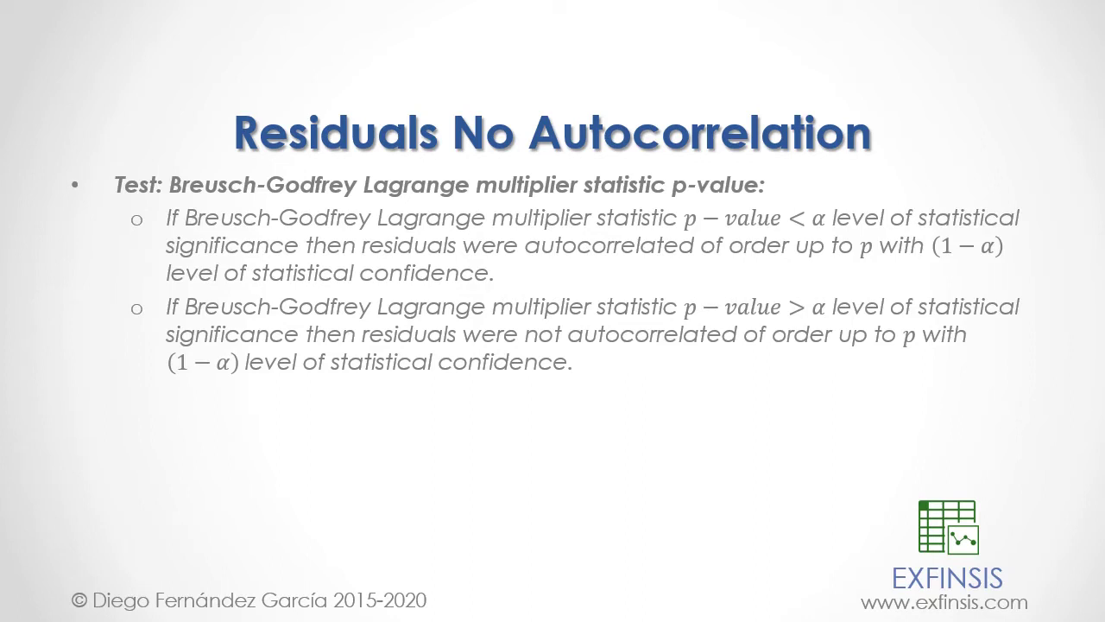
# Switch from the PowerPoint slide show to the Breusch-Godfrey-Test workbook in Excel
pyautogui.hotkey('alt', 'Tab')
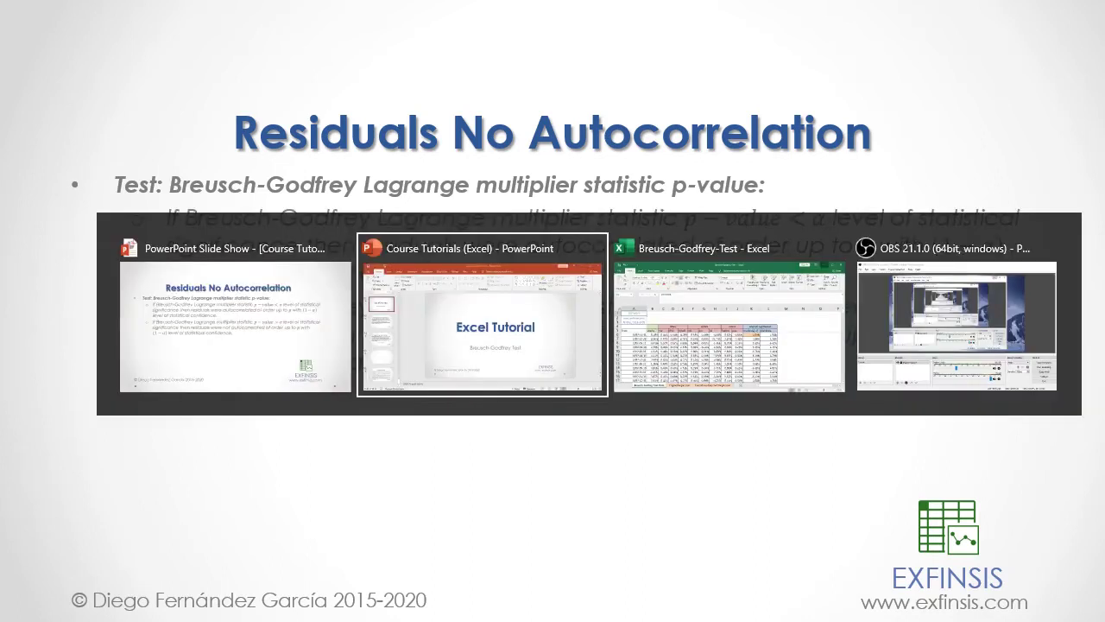
pyautogui.hotkey('alt', 'Tab')
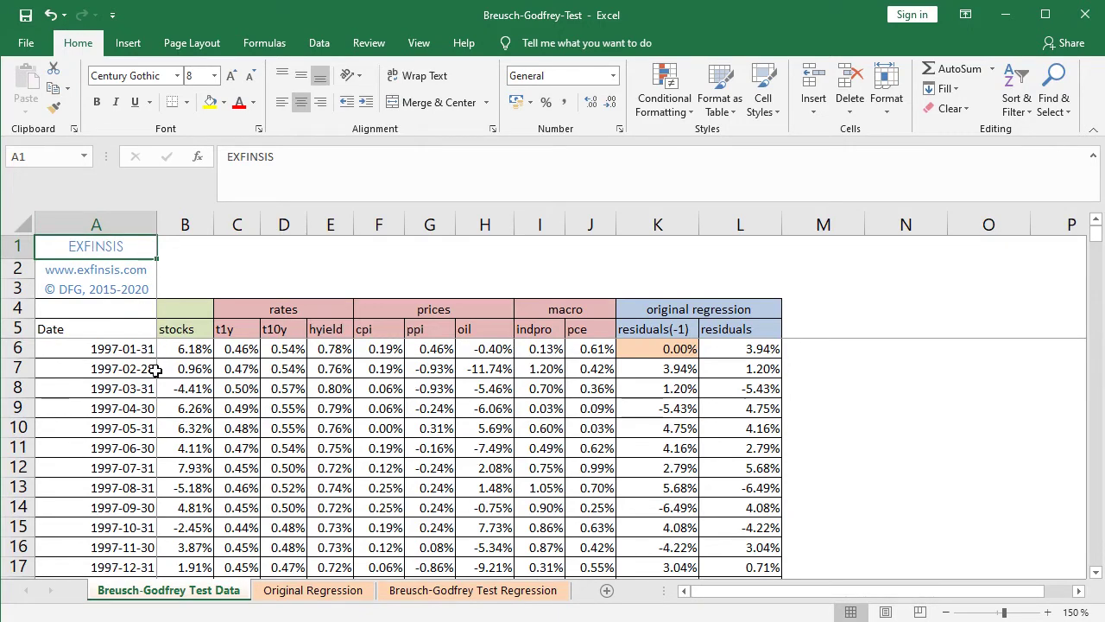
pyautogui.click(66, 349)
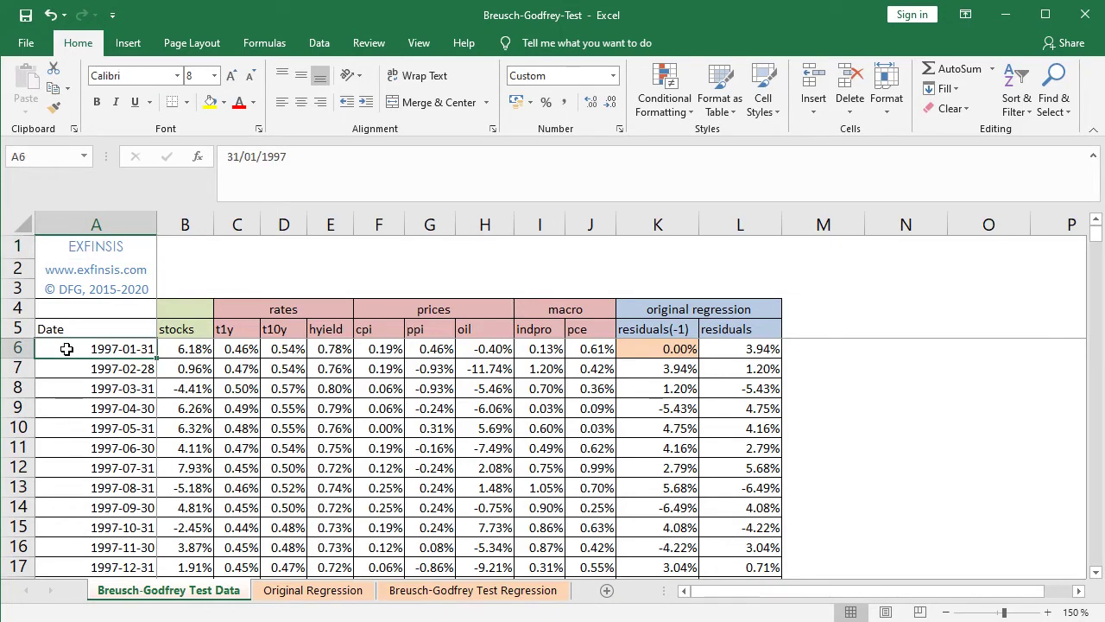
pyautogui.hotkey('ctrl', 'Down')
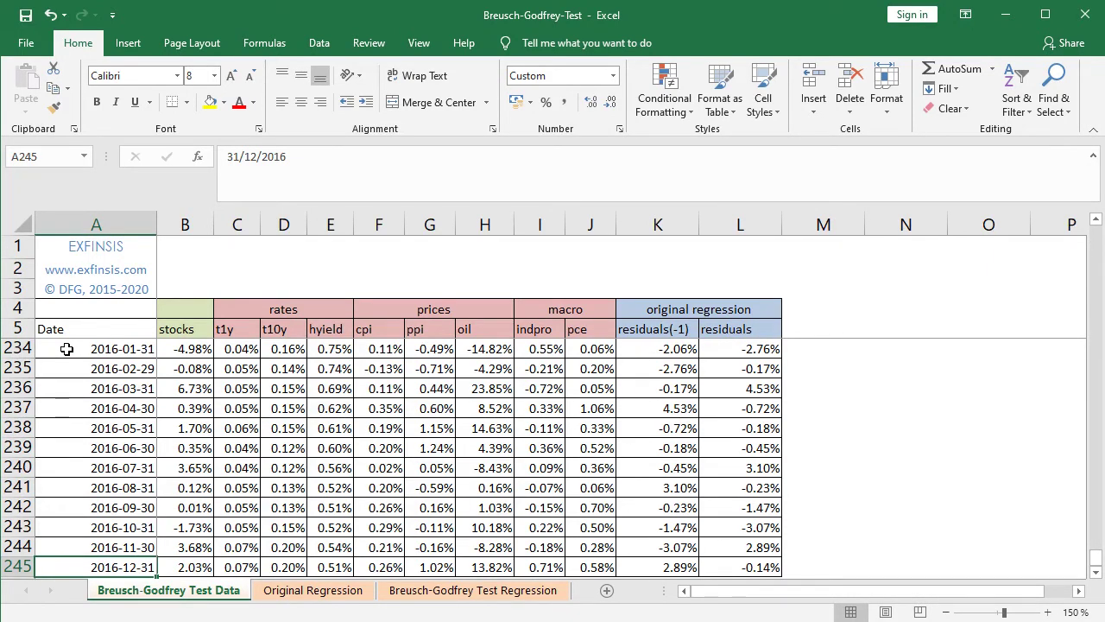
pyautogui.hotkey('ctrl', 'Up')
pyautogui.press('Down')
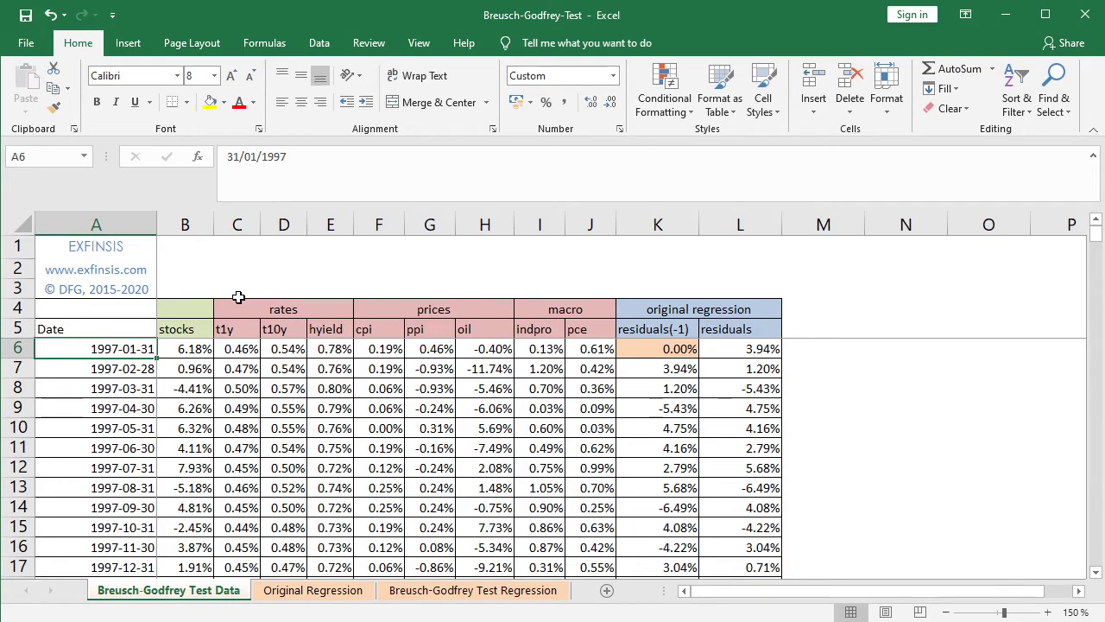
# Show the Original Regression sheet and scroll down to its eight-predictor coefficient table (R Square 0.1288)
pyautogui.click(309, 596)
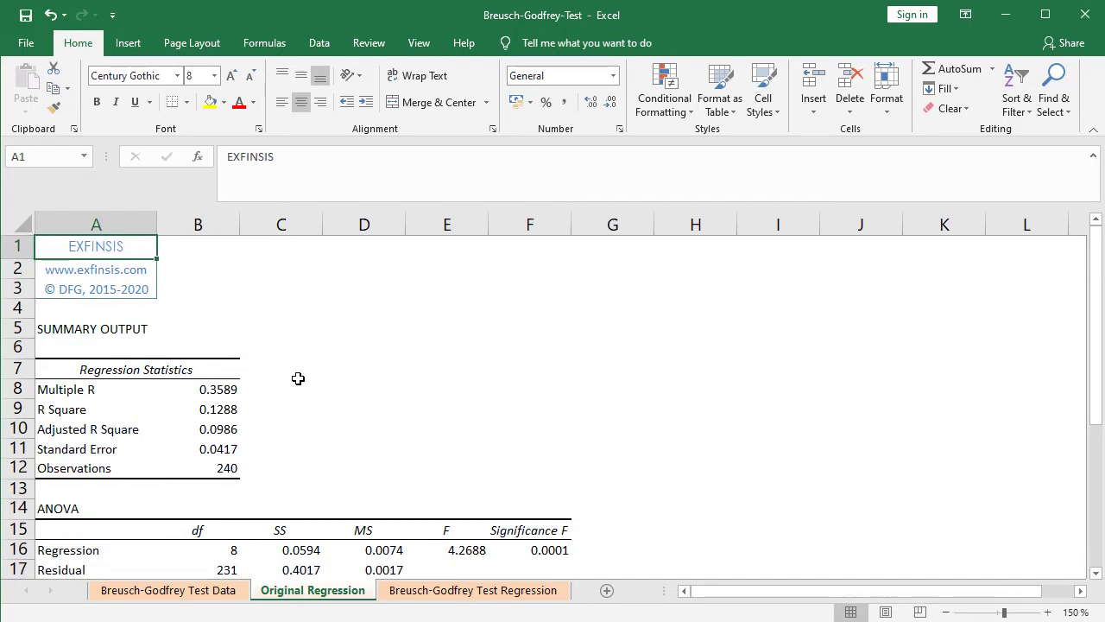
pyautogui.click(328, 47)
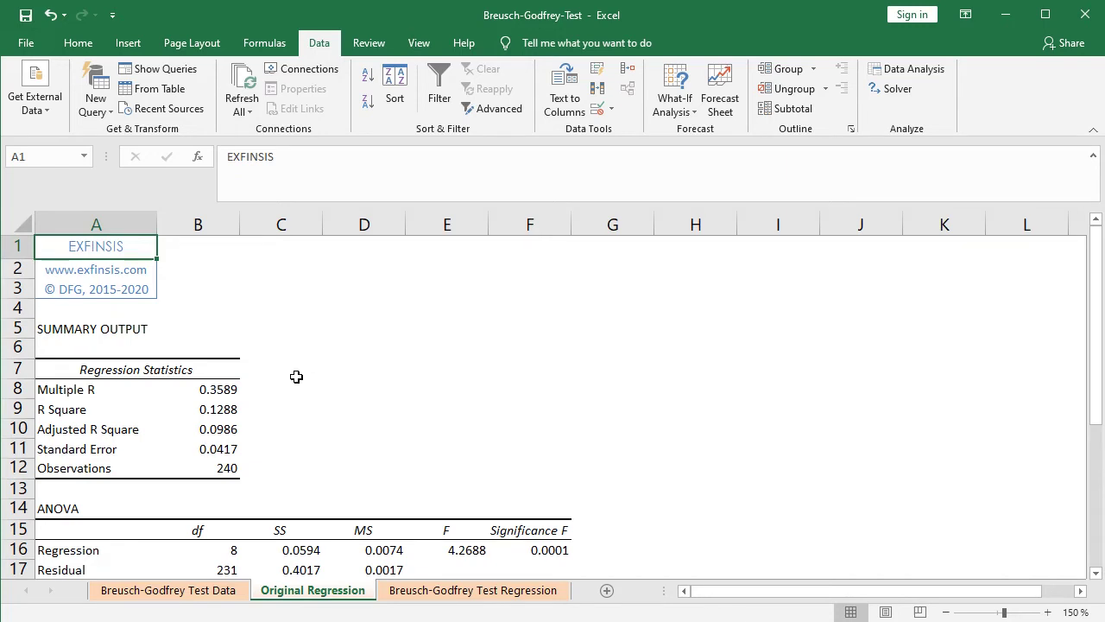
pyautogui.click(1096, 572)
pyautogui.click(1097, 572)
pyautogui.click(1097, 572)
pyautogui.click(1096, 574)
pyautogui.click(1097, 573)
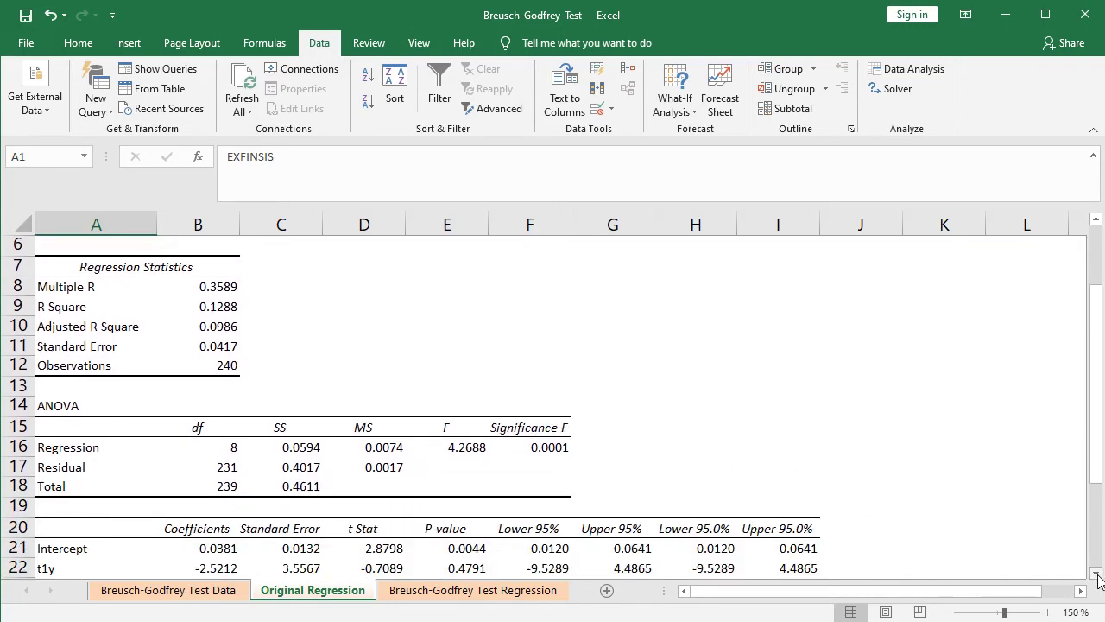
pyautogui.click(1096, 573)
pyautogui.click(1096, 573)
pyautogui.click(1097, 574)
pyautogui.click(1096, 574)
pyautogui.click(1096, 573)
pyautogui.click(1097, 573)
pyautogui.click(1097, 573)
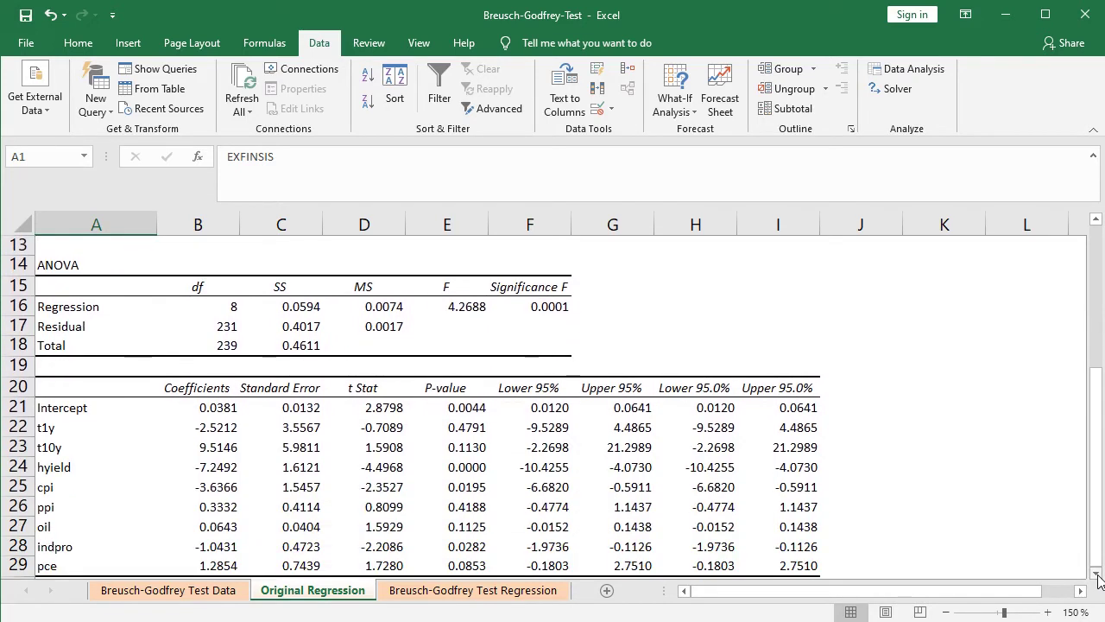
pyautogui.click(1097, 573)
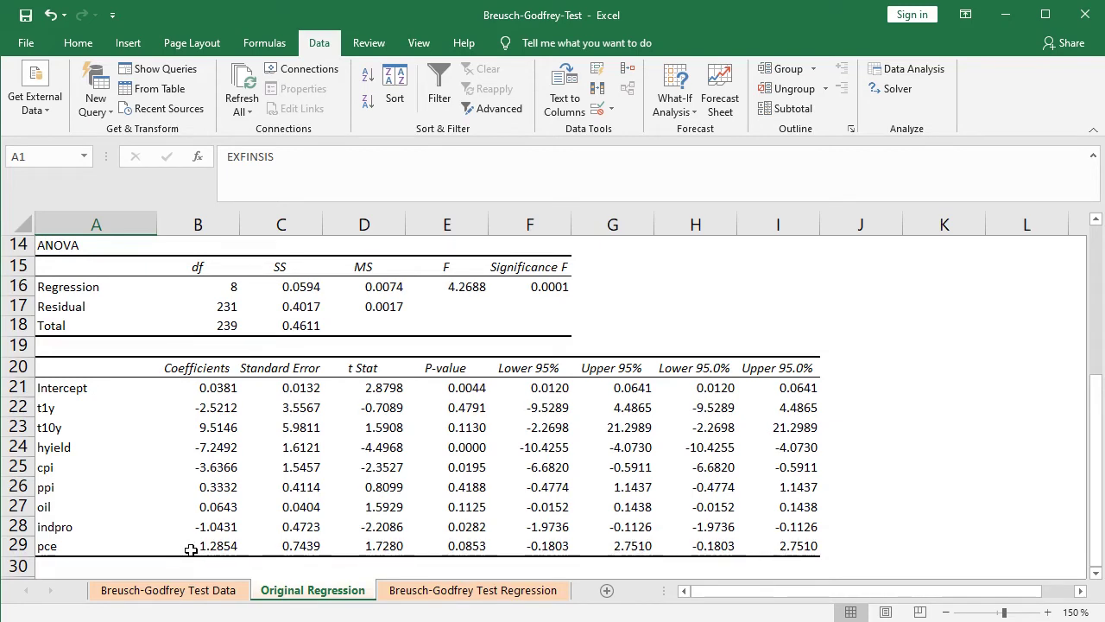
pyautogui.click(175, 594)
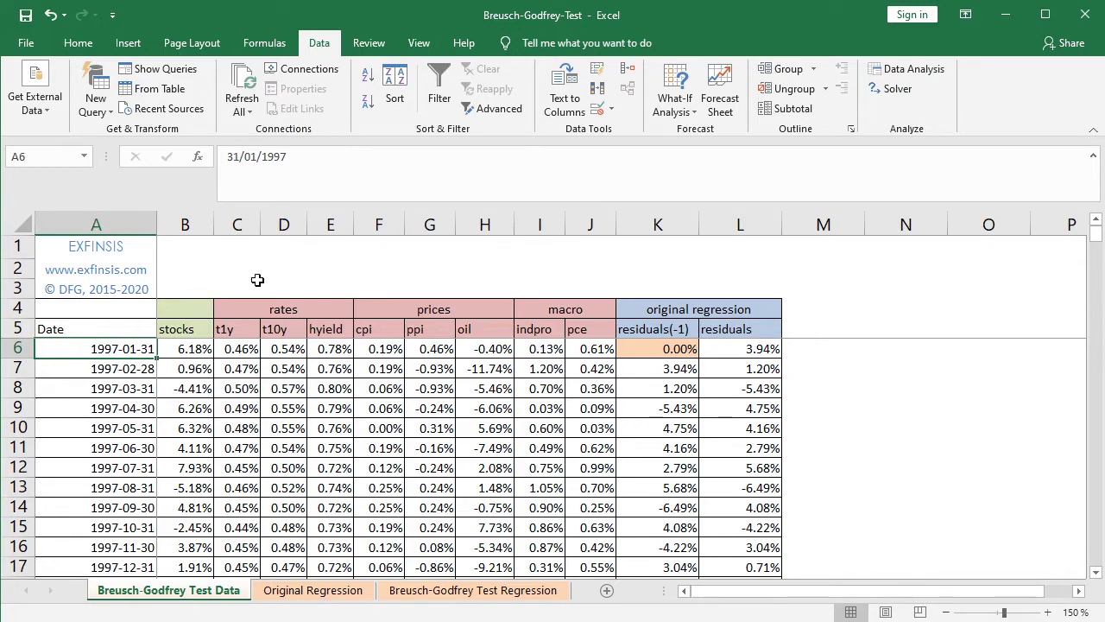
pyautogui.click(727, 350)
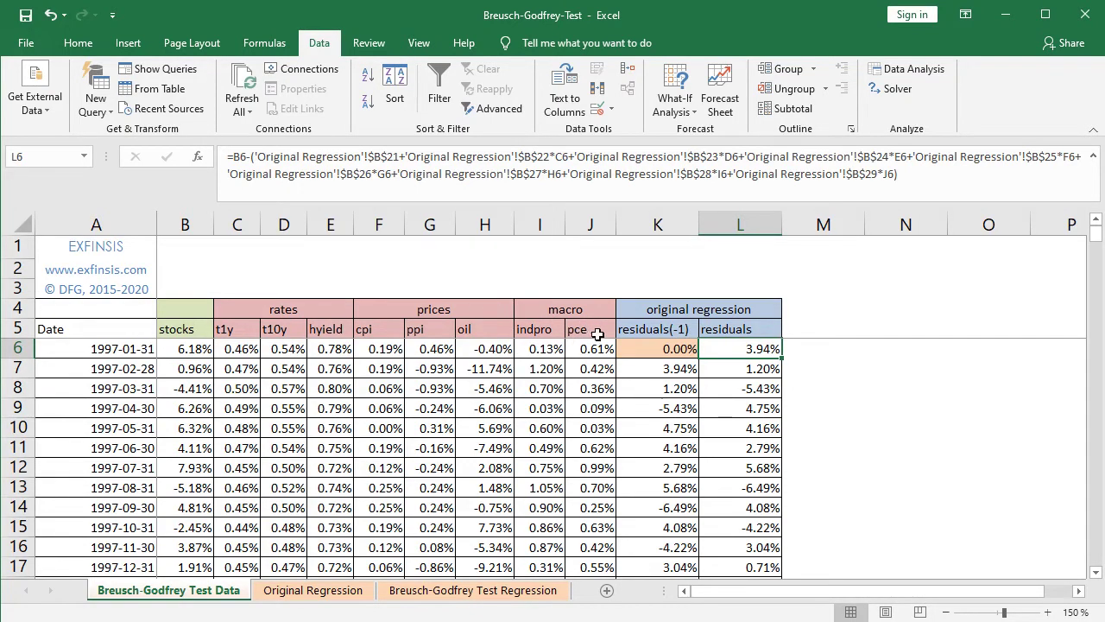
pyautogui.click(745, 368)
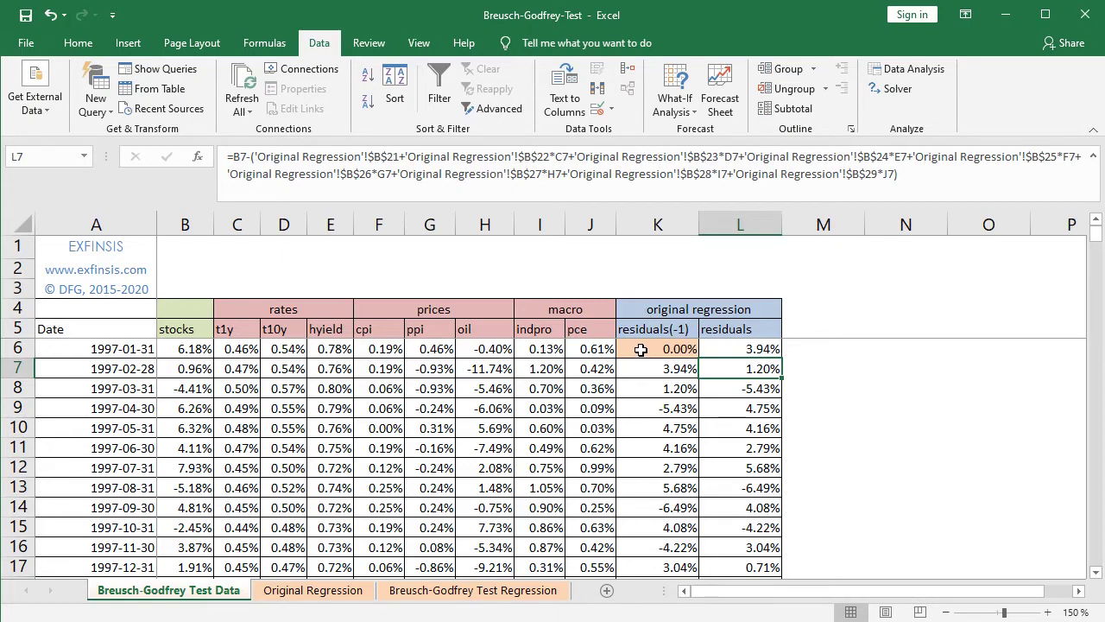
pyautogui.click(637, 349)
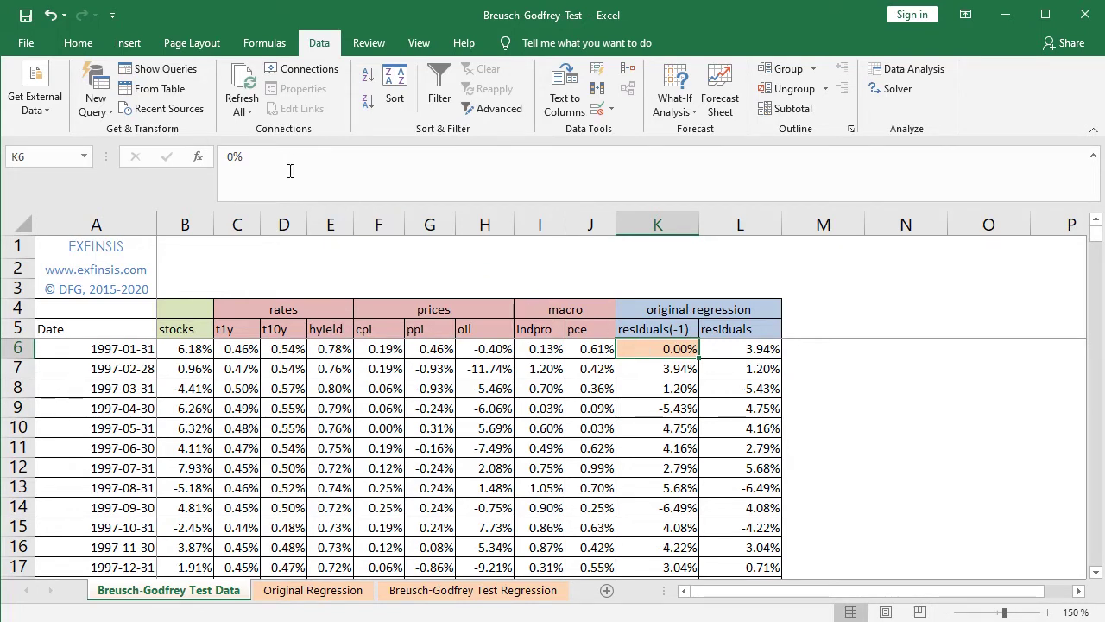
pyautogui.click(639, 369)
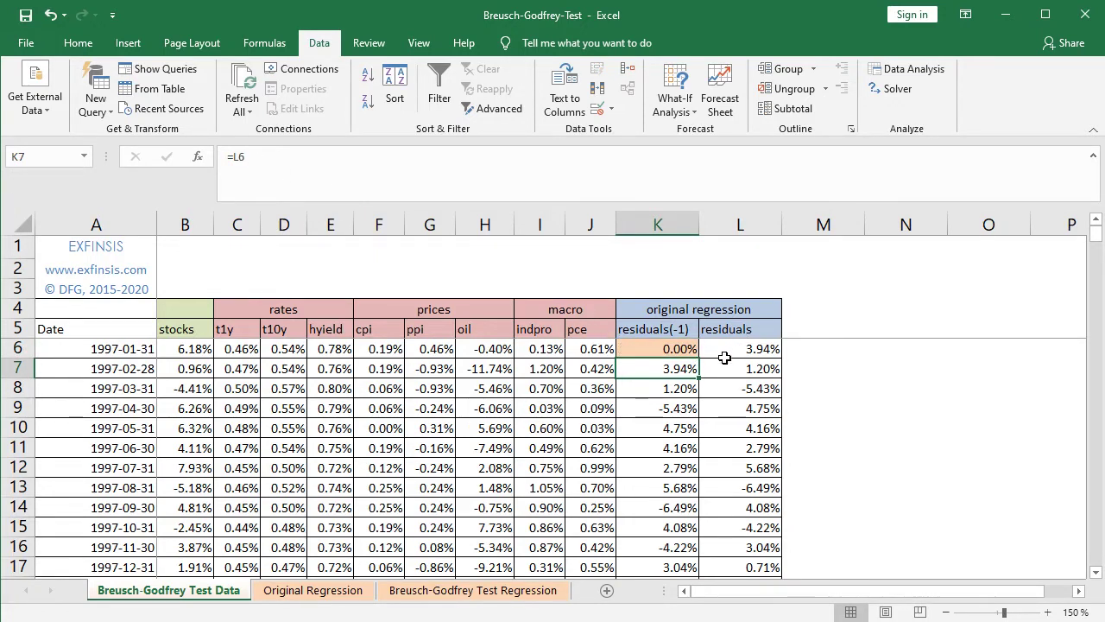
pyautogui.click(642, 388)
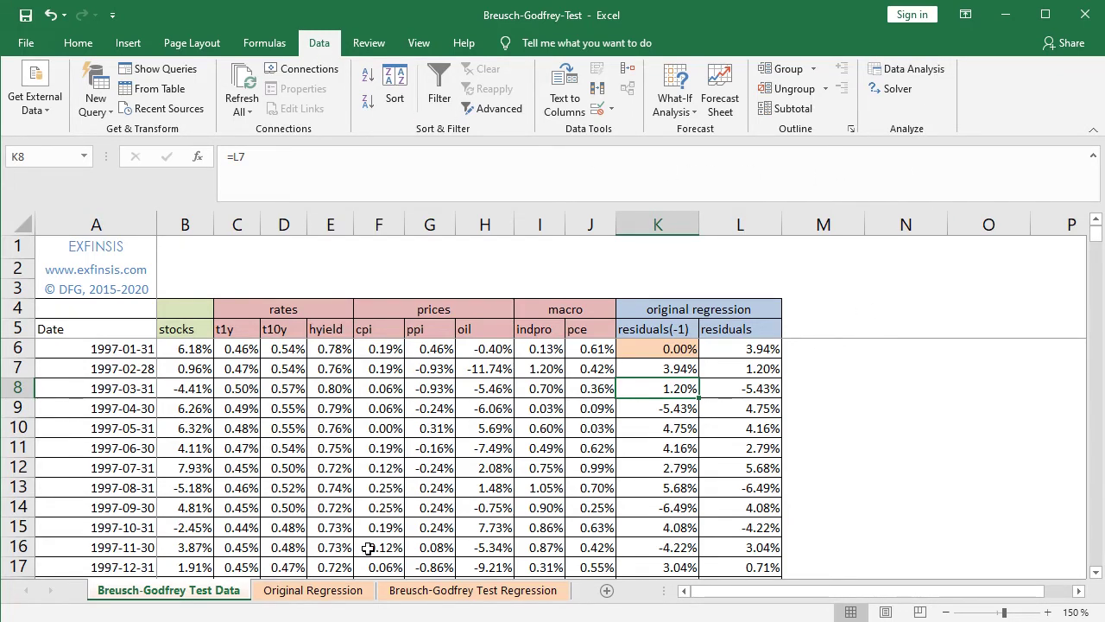
# Scroll the Breusch-Godfrey Test Regression output to review LM 0.0003 and Significance LM 0.9862
pyautogui.click(436, 591)
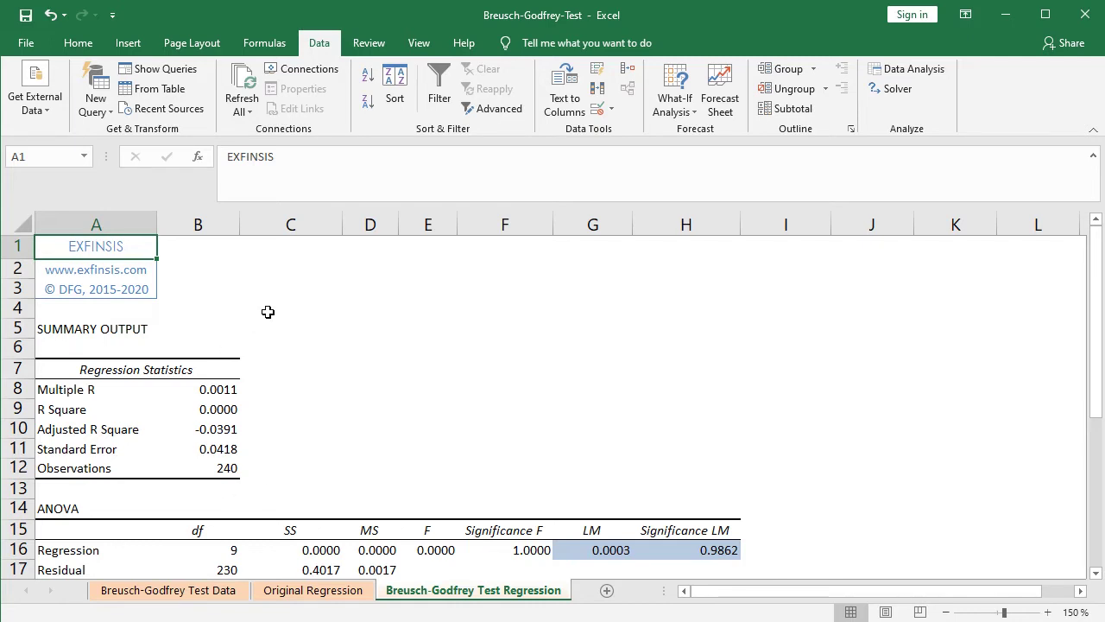
pyautogui.click(1096, 573)
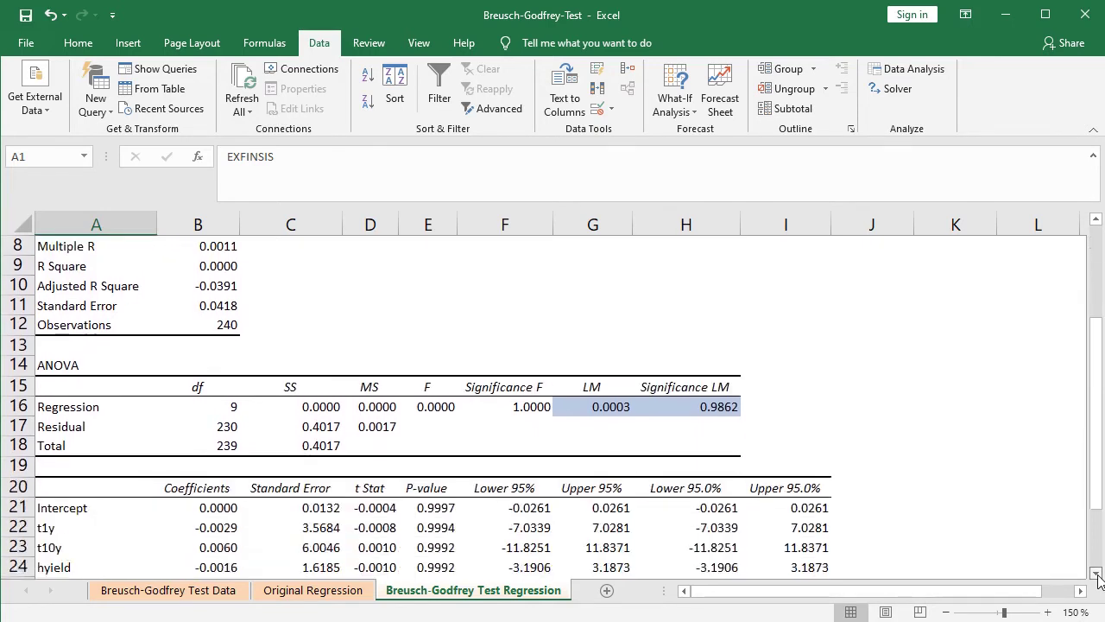
pyautogui.click(1096, 573)
pyautogui.click(1097, 573)
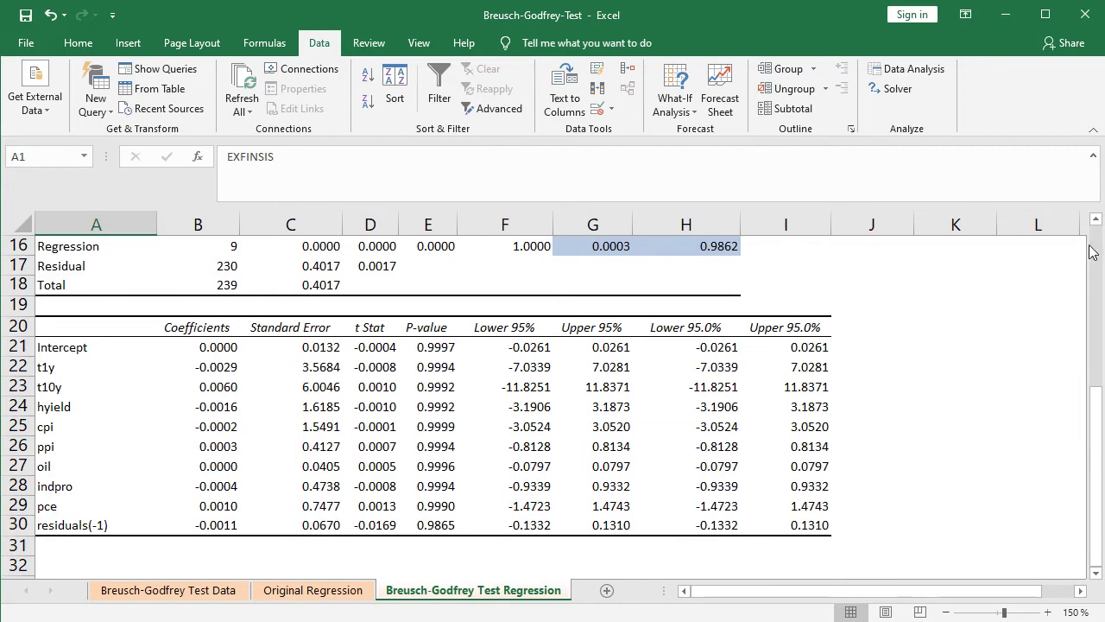
pyautogui.click(1096, 220)
pyautogui.click(1096, 221)
pyautogui.click(1096, 221)
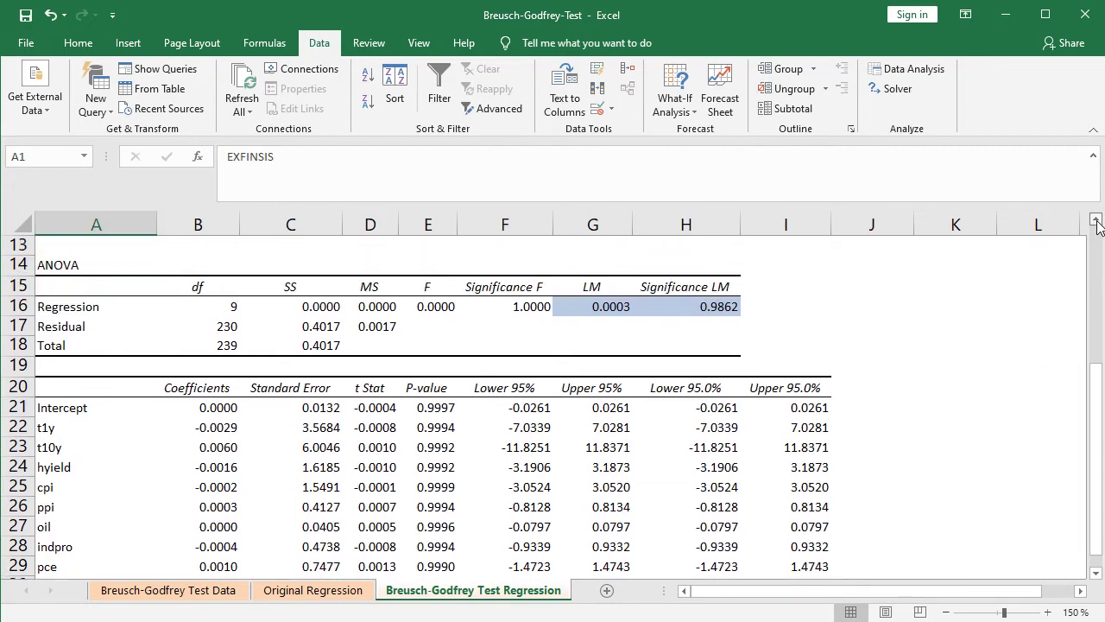
pyautogui.click(1095, 220)
pyautogui.click(1096, 221)
pyautogui.click(1096, 220)
pyautogui.click(1096, 221)
pyautogui.click(1096, 220)
pyautogui.click(1096, 220)
pyautogui.click(1095, 220)
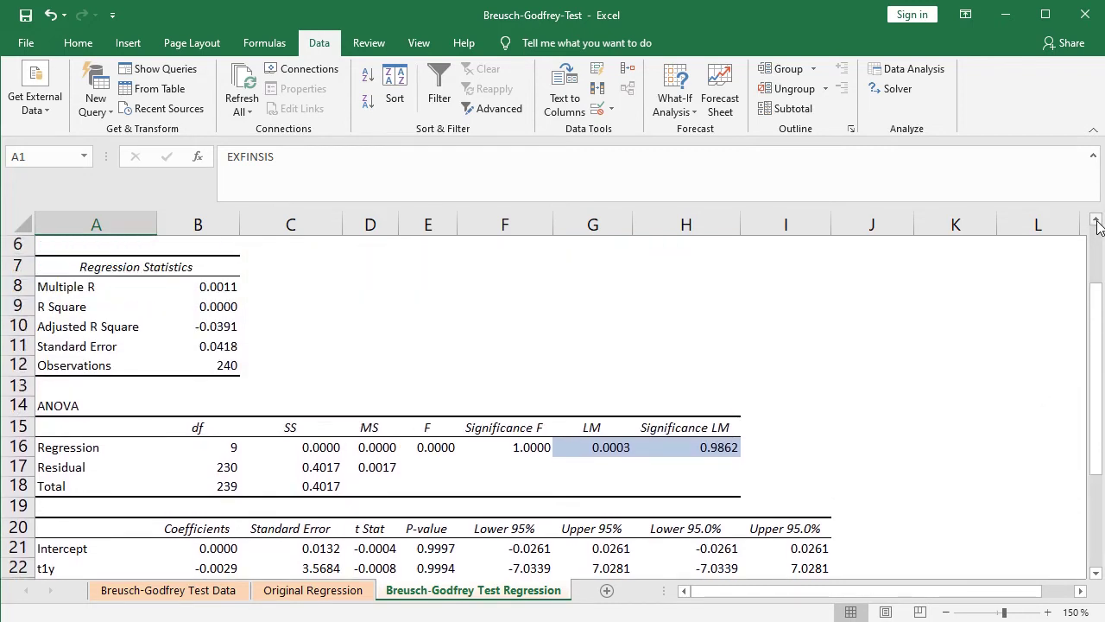